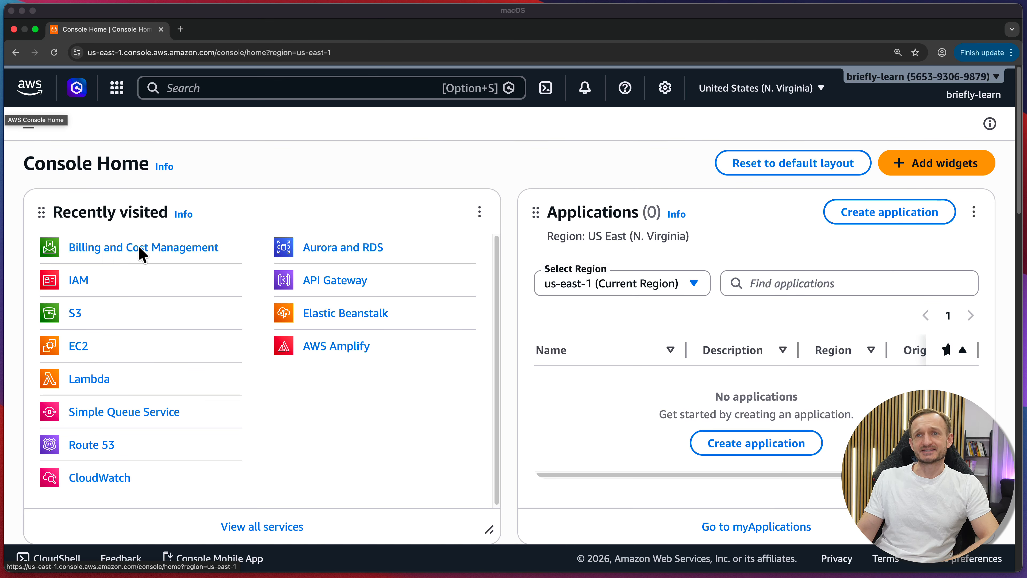
Go to Billing and Cost Management from the account menu to see the $0.62 month-to-date cost.
{"action": "left_click", "coordinate": [291, 196]}
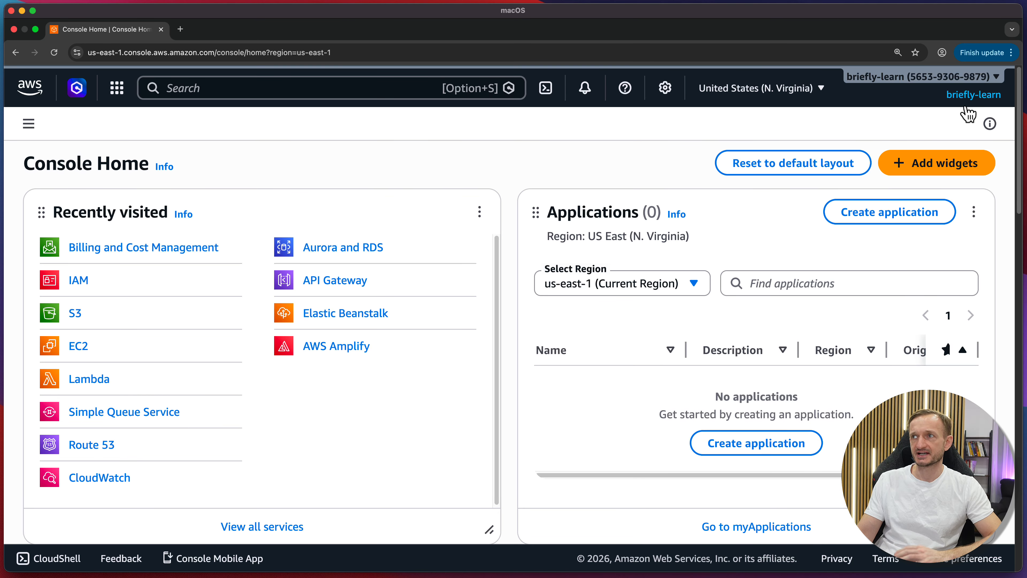
{"action": "left_click", "coordinate": [973, 95]}
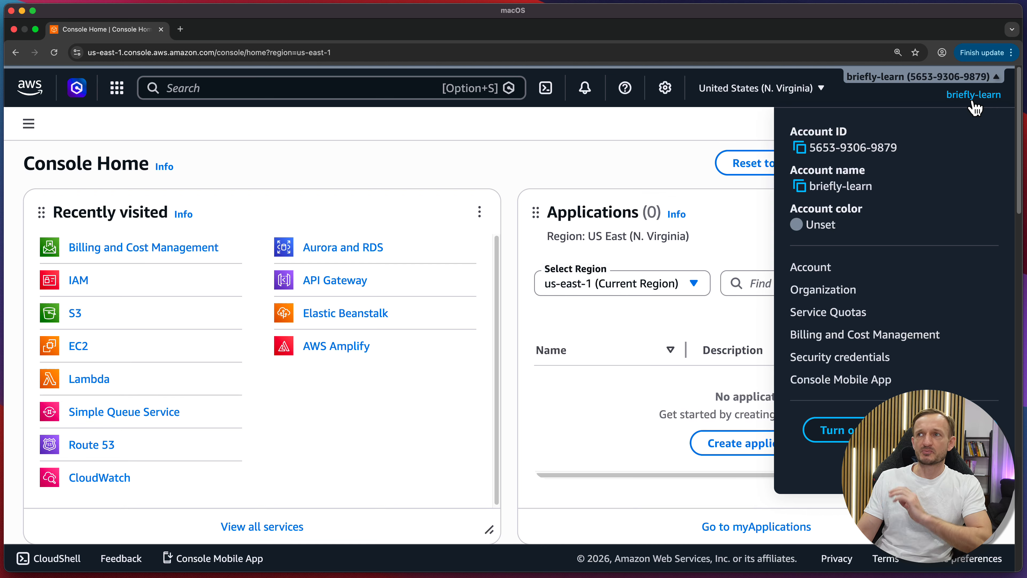
{"action": "left_click", "coordinate": [847, 334]}
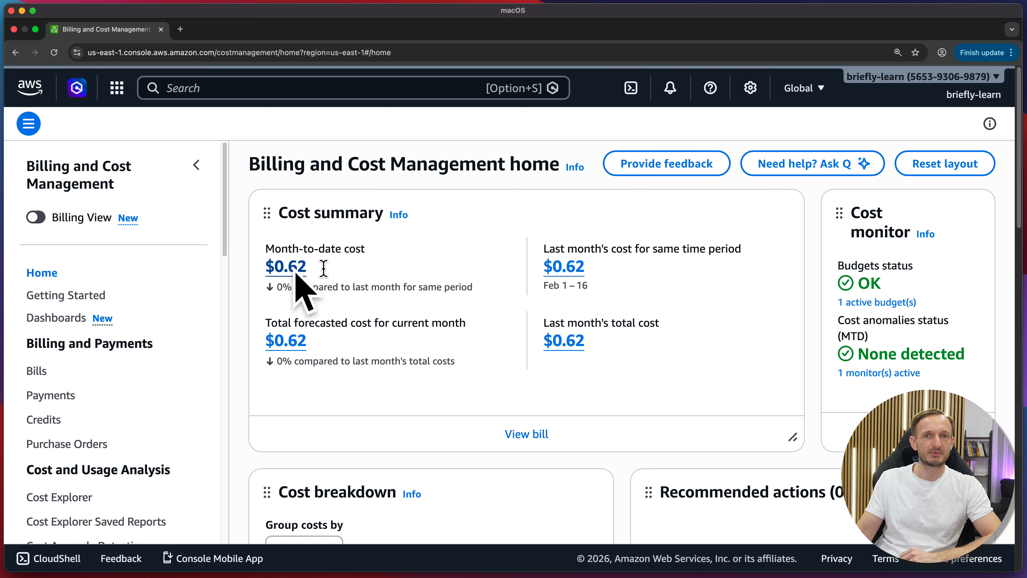
Show the Budgets list, which has My Monthly Cost Budget at $5.00, Healthy.
{"action": "scroll", "coordinate": [355, 223], "scroll_direction": "down", "scroll_amount": 1}
{"action": "scroll", "coordinate": [137, 343], "scroll_direction": "down", "scroll_amount": 10}
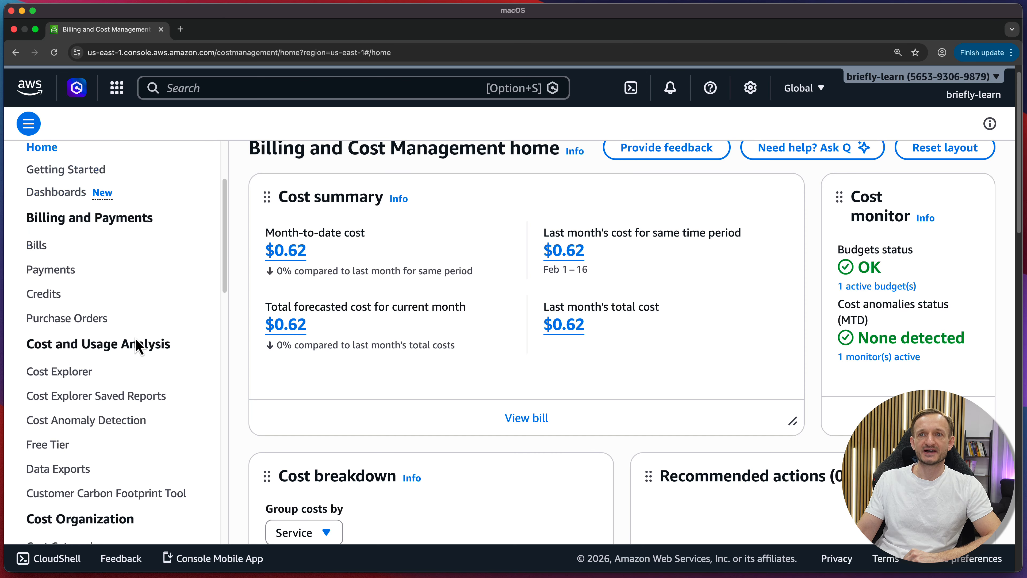
{"action": "scroll", "coordinate": [139, 344], "scroll_direction": "down", "scroll_amount": 5}
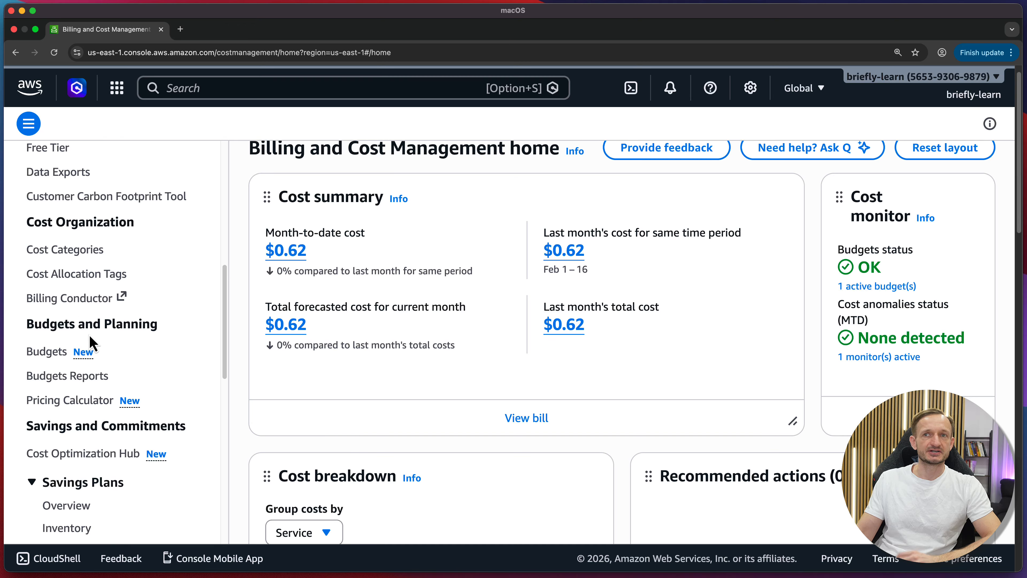
{"action": "left_click", "coordinate": [52, 355]}
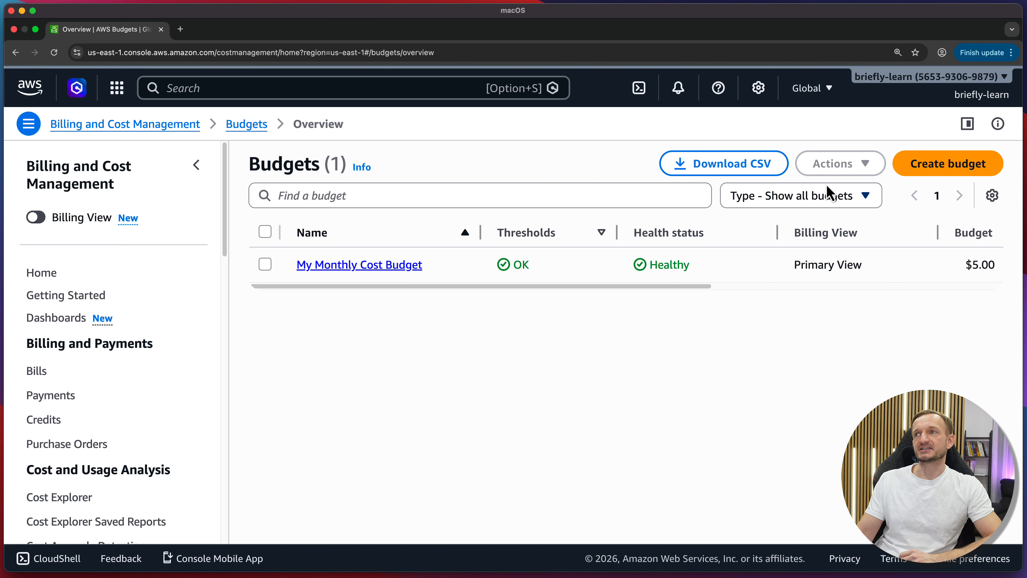
Start a new budget and look over the budget type and template options.
{"action": "left_click", "coordinate": [925, 179]}
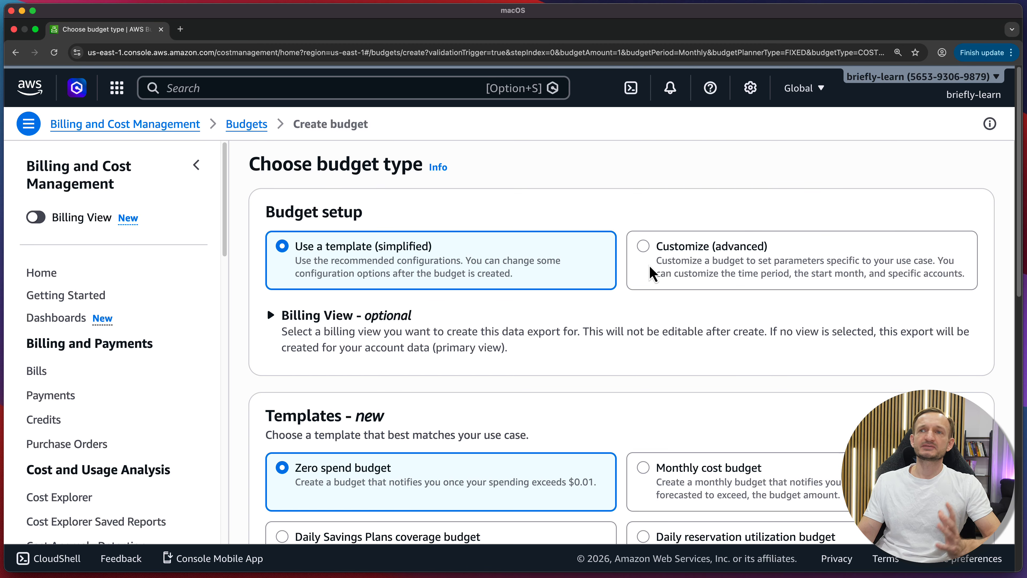
{"action": "scroll", "coordinate": [586, 261], "scroll_direction": "down", "scroll_amount": 2}
{"action": "scroll", "coordinate": [585, 265], "scroll_direction": "up", "scroll_amount": 2}
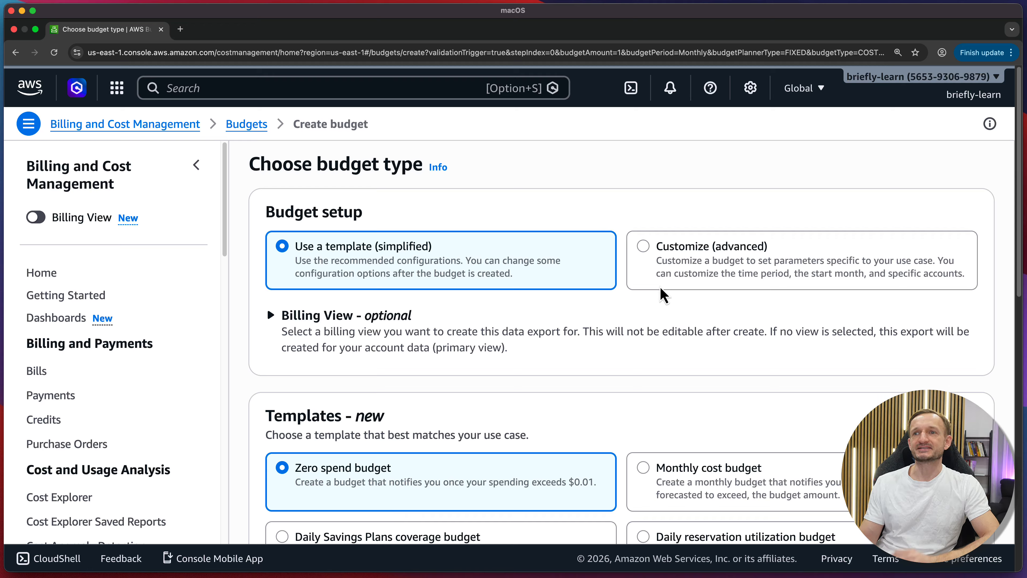
{"action": "scroll", "coordinate": [471, 266], "scroll_direction": "down", "scroll_amount": 1}
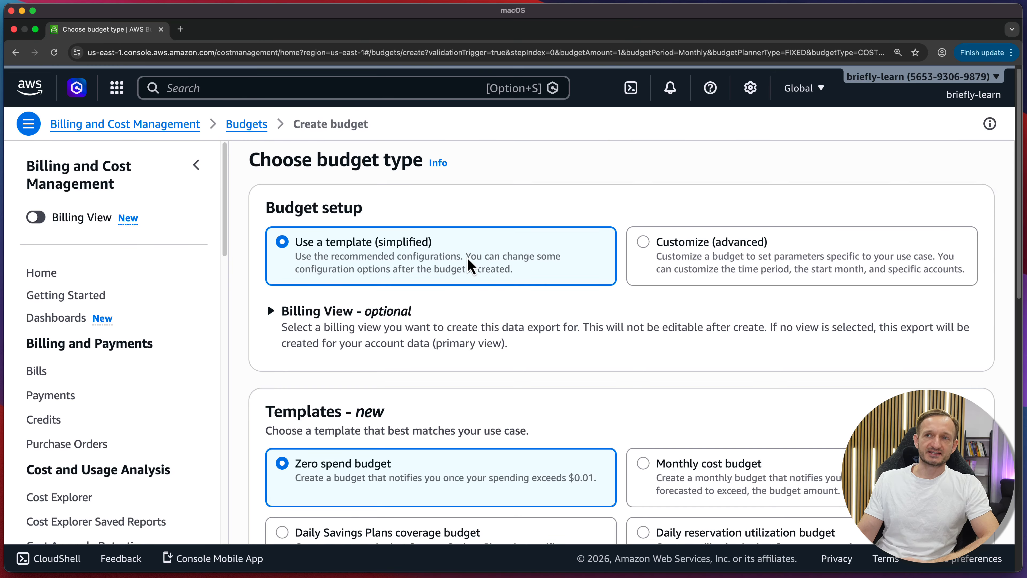
{"action": "scroll", "coordinate": [471, 266], "scroll_direction": "down", "scroll_amount": 5}
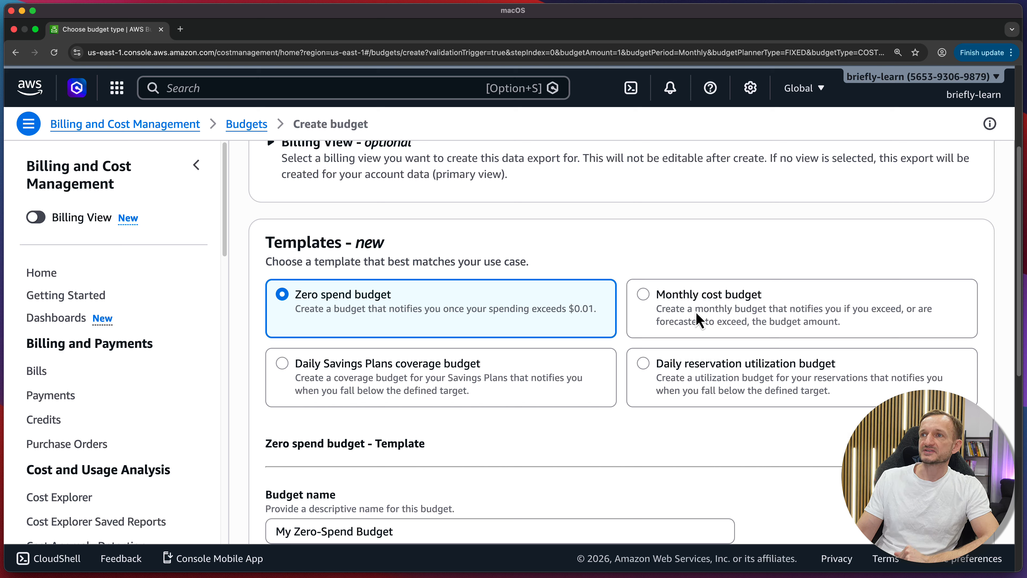
Choose the Monthly cost budget template and name the budget 'My Monthly Budget'.
{"action": "left_click", "coordinate": [831, 315]}
{"action": "scroll", "coordinate": [726, 310], "scroll_direction": "down", "scroll_amount": 2}
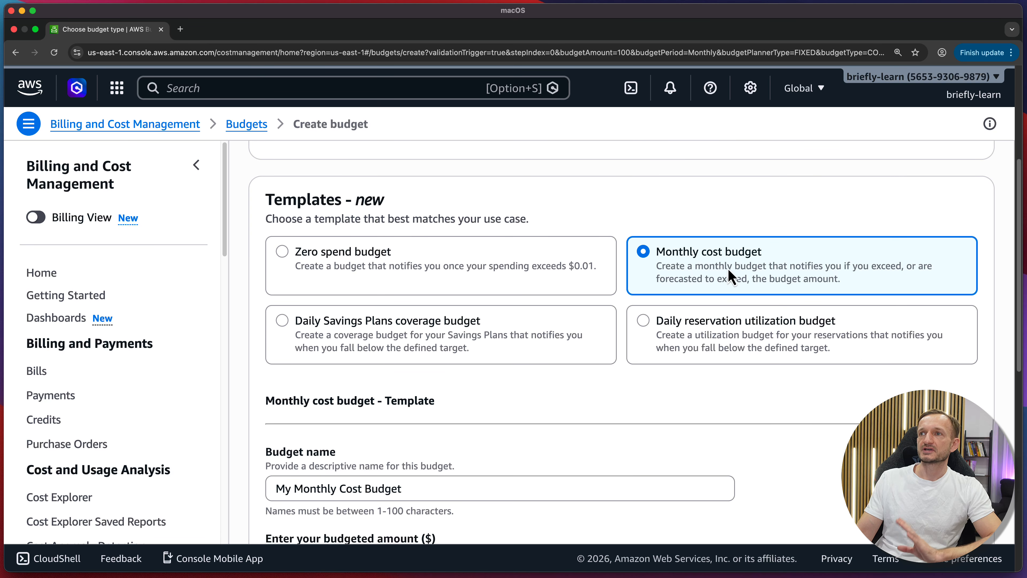
{"action": "scroll", "coordinate": [728, 268], "scroll_direction": "down", "scroll_amount": 5}
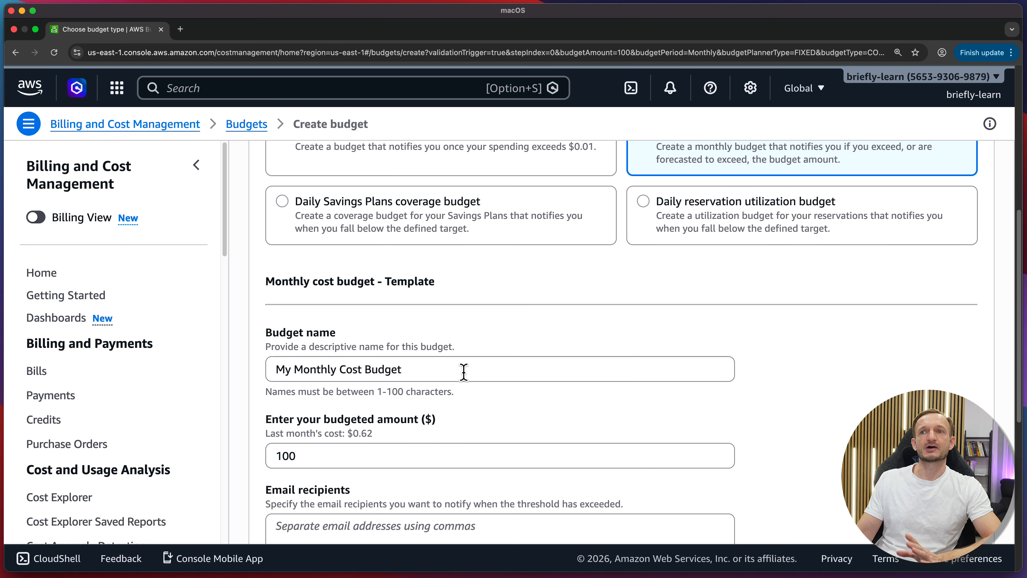
{"action": "left_click_drag", "start_coordinate": [463, 371], "coordinate": [313, 371]}
{"action": "key", "text": "BackSpace"}
{"action": "key", "text": "BackSpace"}
{"action": "key", "text": "BackSpace"}
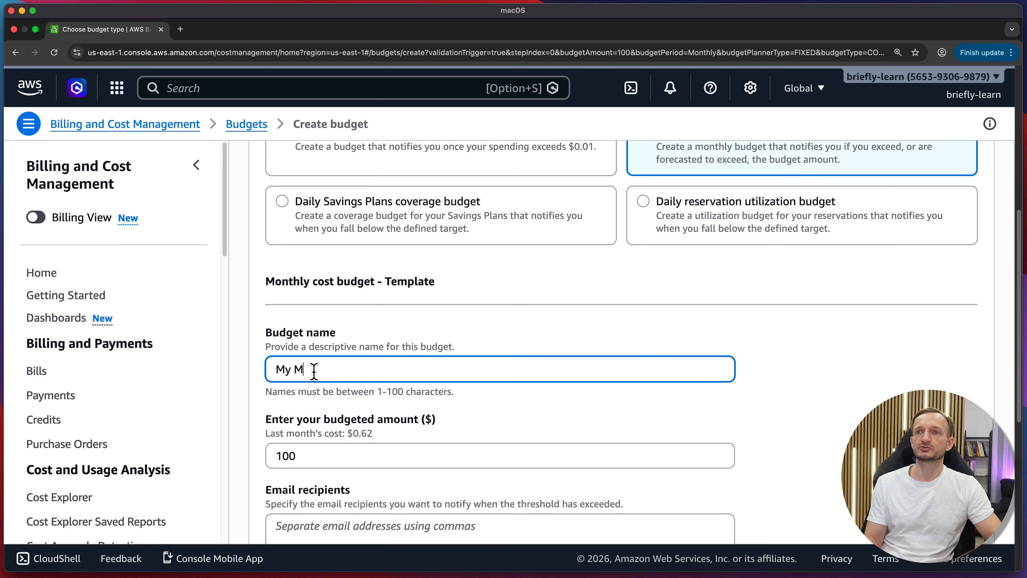
{"action": "key", "text": "BackSpace"}
{"action": "key", "text": "BackSpace"}
{"action": "type", "text": "My"}
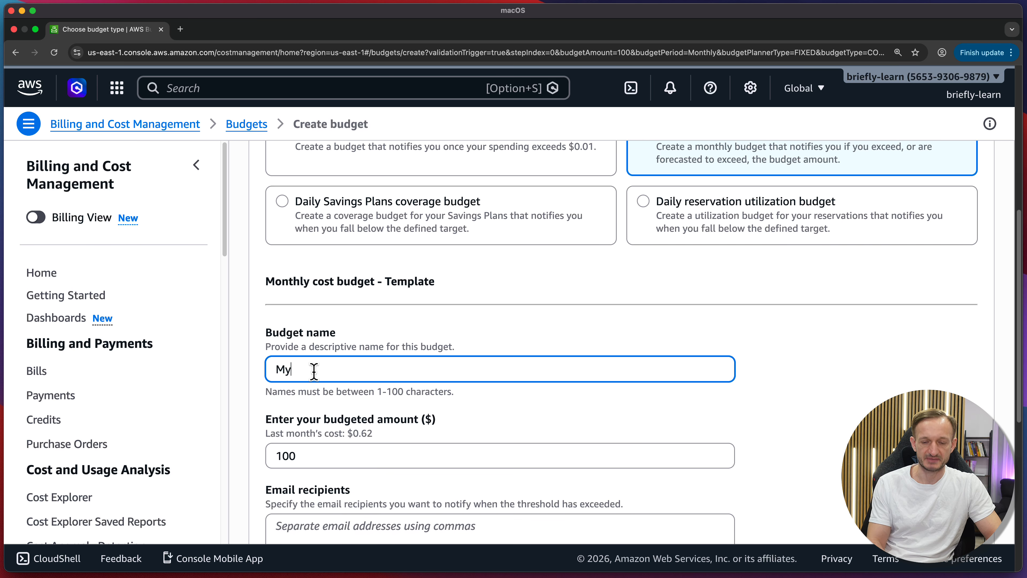
{"action": "type", "text": " Monthly Budg"}
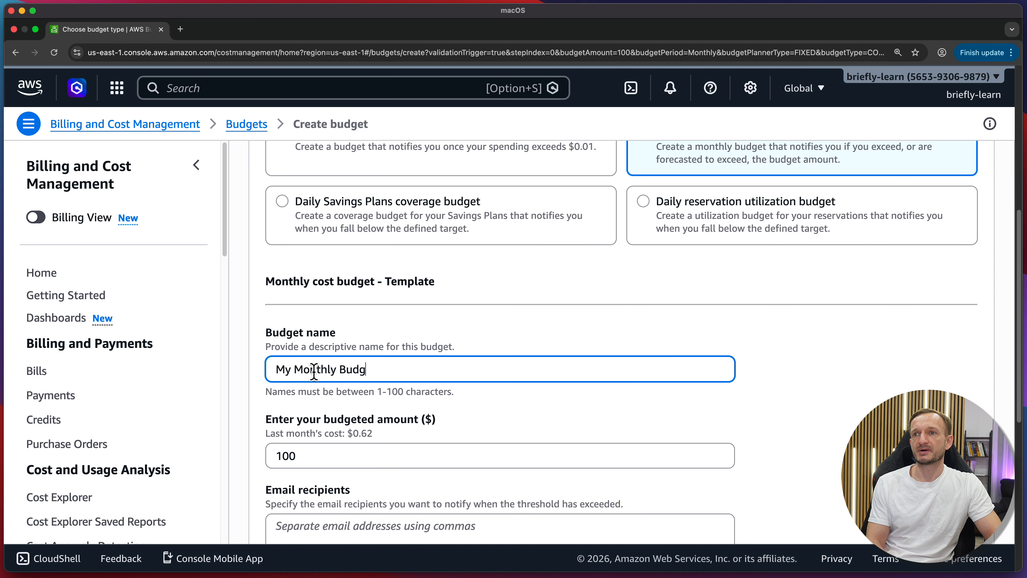
{"action": "type", "text": "et"}
{"action": "left_click", "coordinate": [467, 416]}
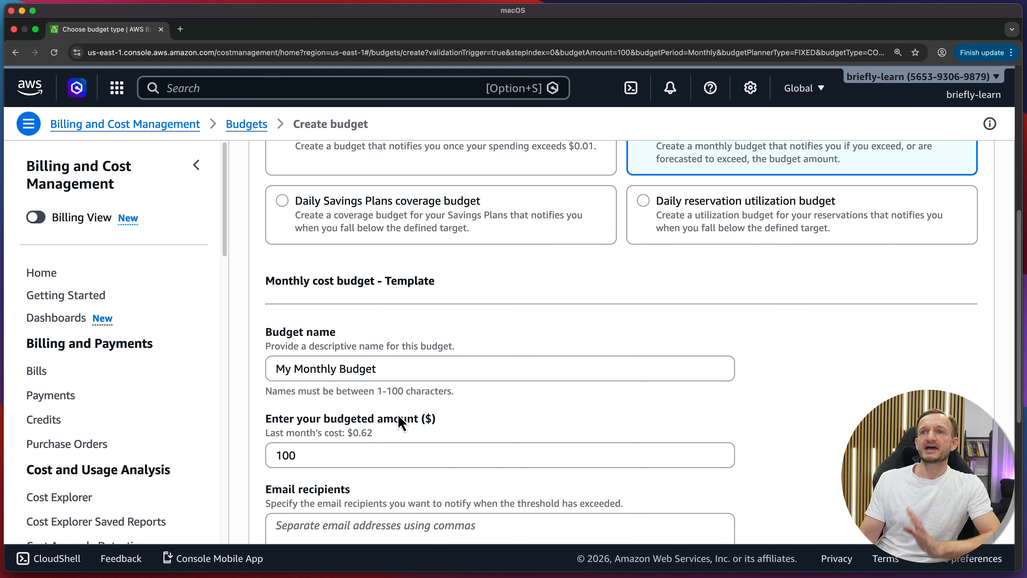
Change the budgeted amount from 100 to $10.00.
{"action": "scroll", "coordinate": [400, 423], "scroll_direction": "down", "scroll_amount": 4}
{"action": "left_click", "coordinate": [374, 306]}
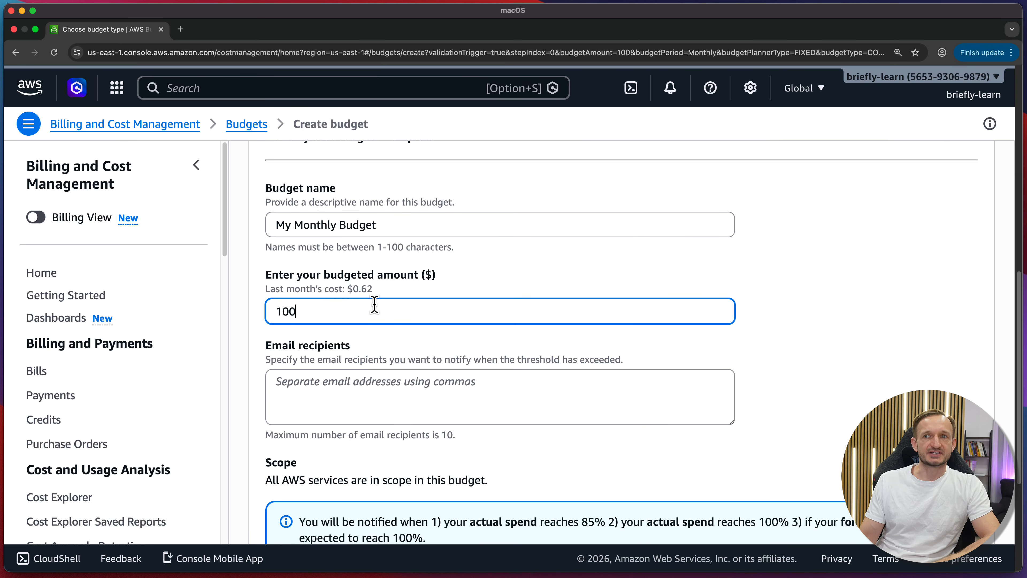
{"action": "double_click", "coordinate": [374, 307]}
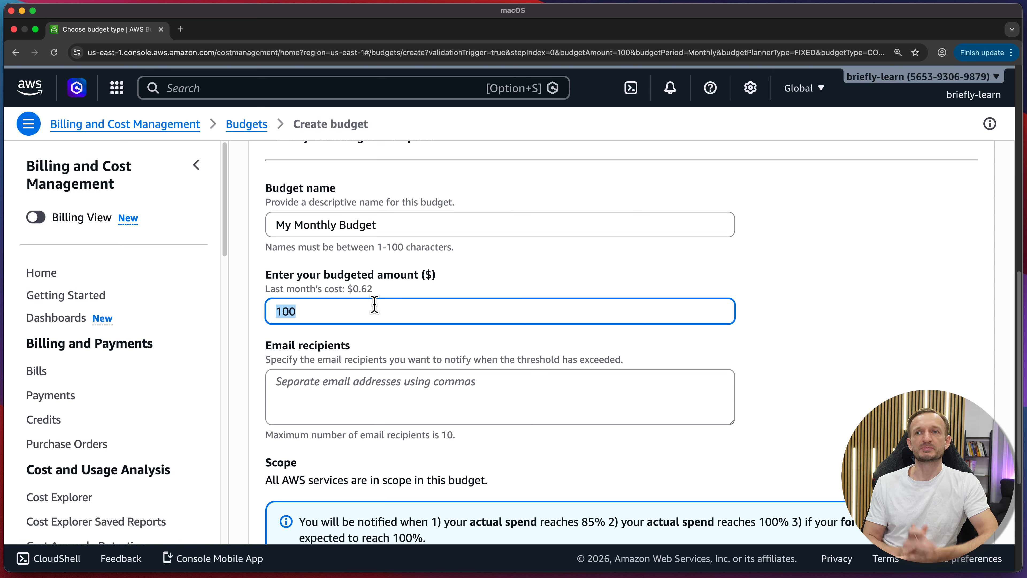
{"action": "type", "text": "10"}
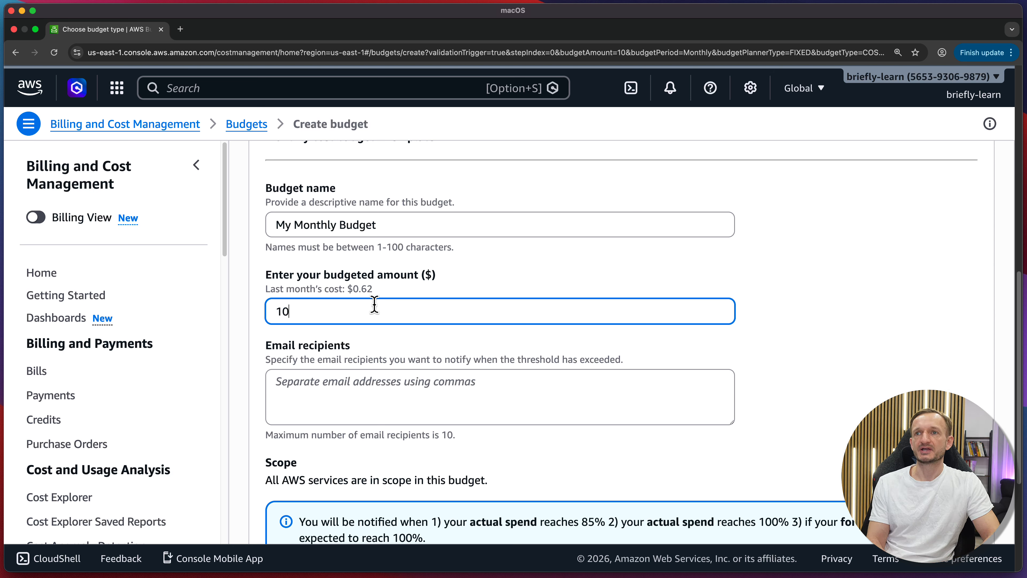
{"action": "left_click", "coordinate": [447, 348]}
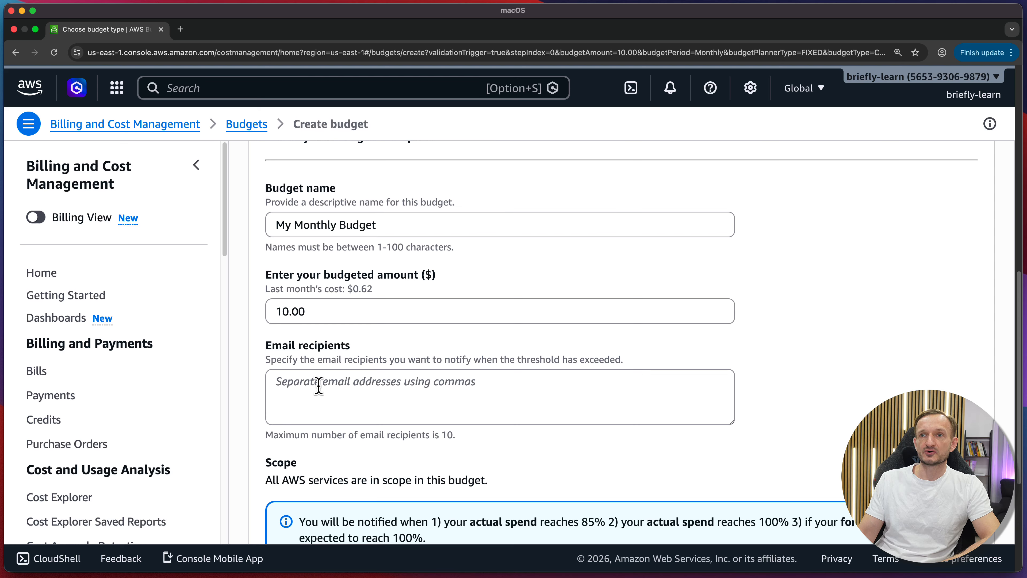
Enter the e-mail address that should receive the budget alerts.
{"action": "left_click", "coordinate": [366, 387]}
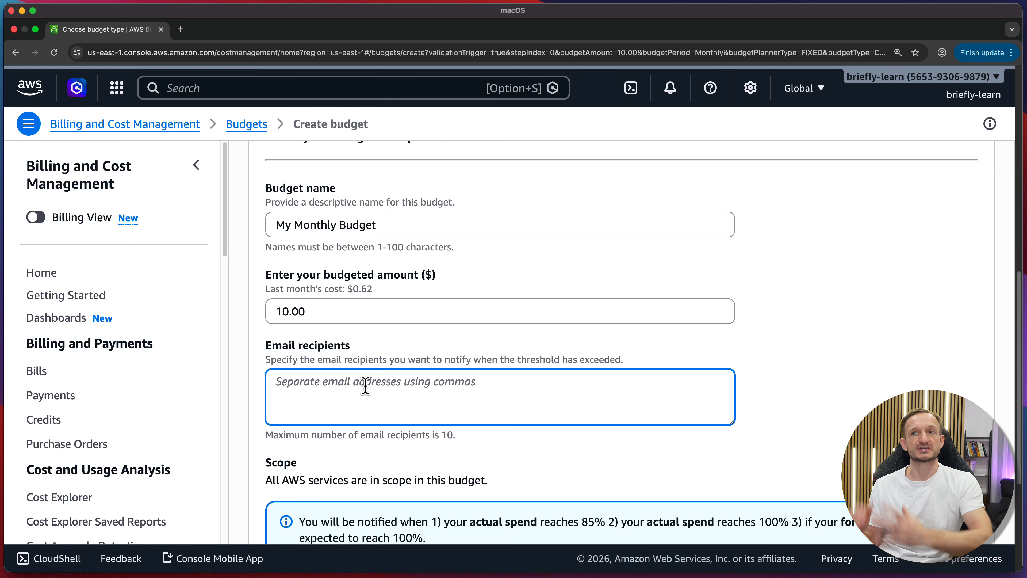
{"action": "type", "text": "briefly"}
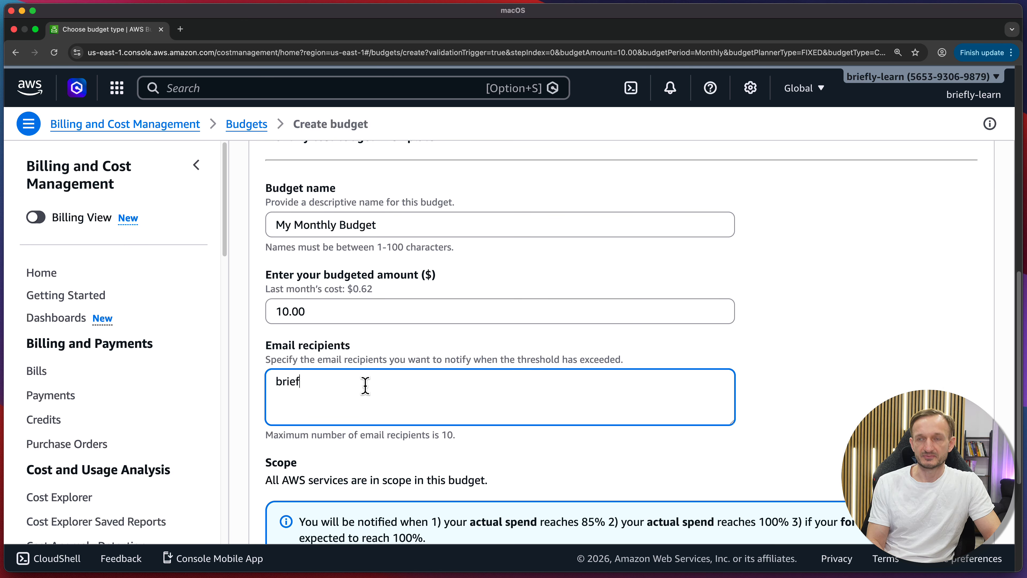
{"action": "key", "text": "BackSpace"}
{"action": "key", "text": "BackSpace"}
{"action": "key", "text": "BackSpace"}
{"action": "key", "text": "BackSpace"}
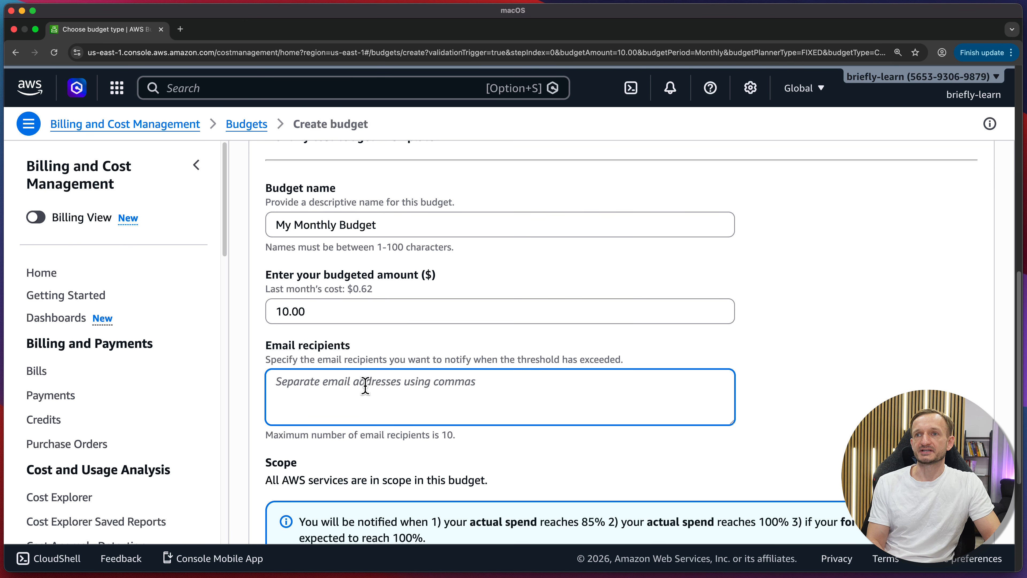
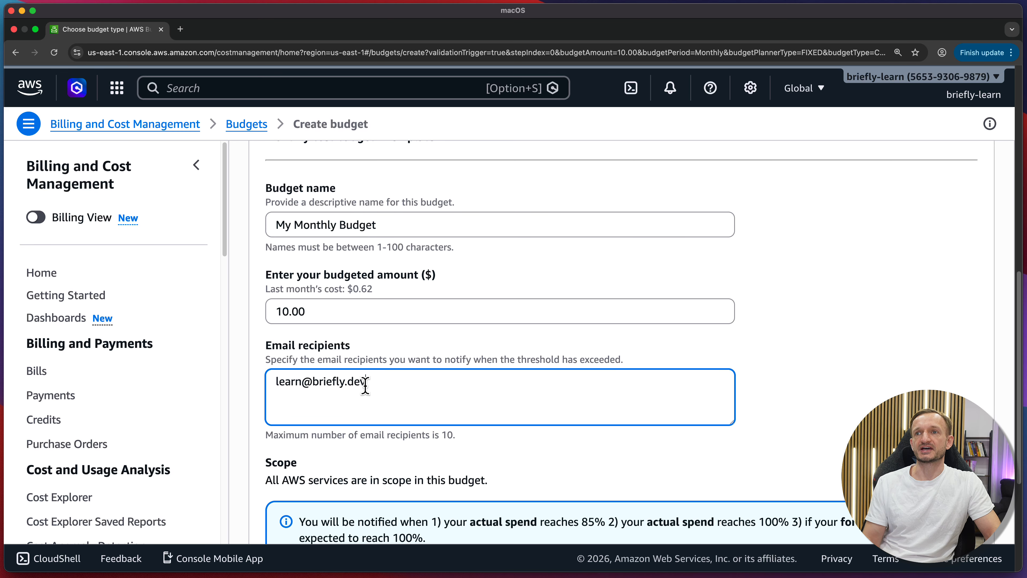
{"action": "left_click", "coordinate": [618, 341]}
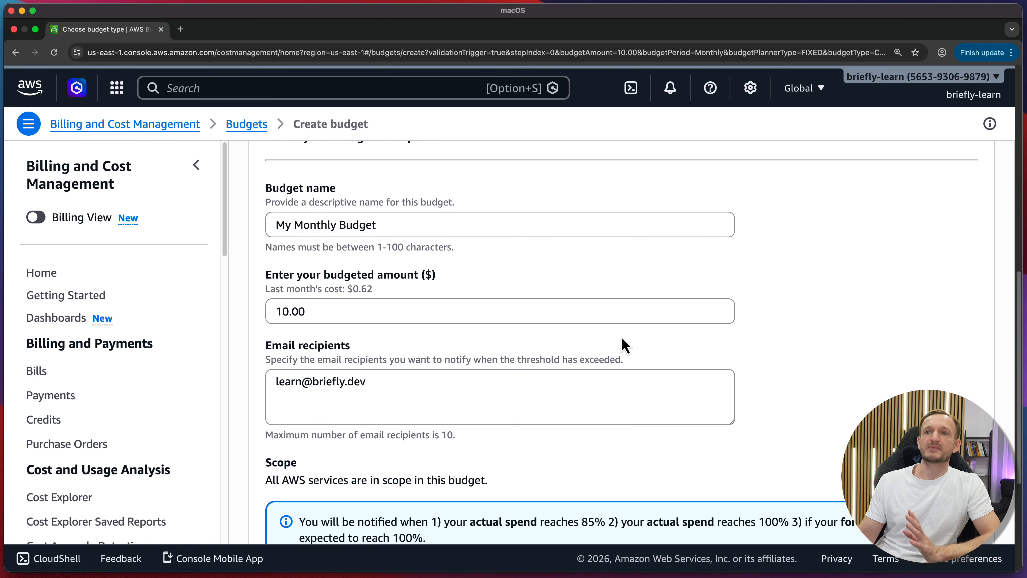
Review the alert thresholds and scope, then create the $10.00 monthly budget.
{"action": "scroll", "coordinate": [631, 336], "scroll_direction": "down", "scroll_amount": 2}
{"action": "scroll", "coordinate": [642, 332], "scroll_direction": "down", "scroll_amount": 2}
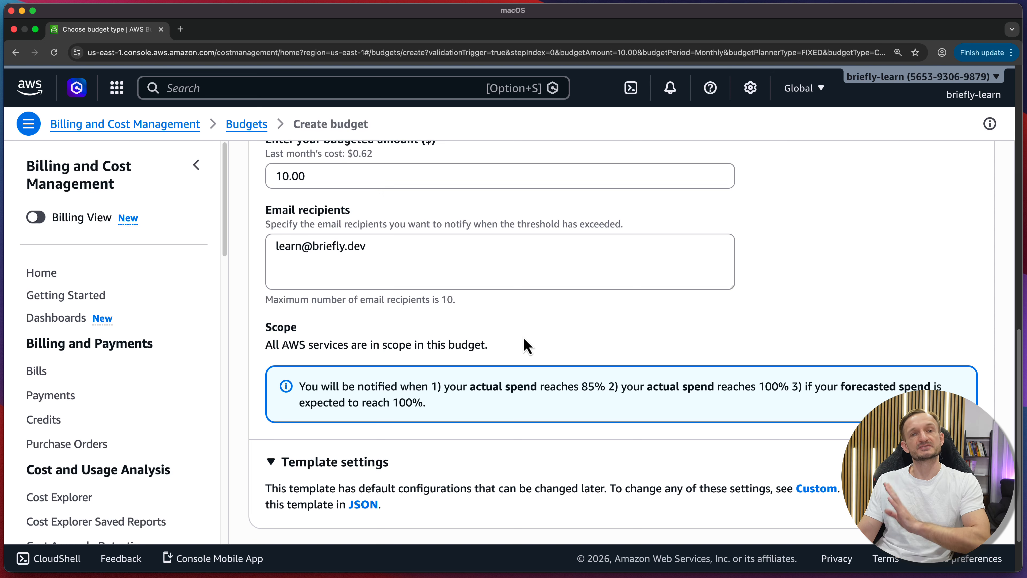
{"action": "scroll", "coordinate": [521, 346], "scroll_direction": "down", "scroll_amount": 1}
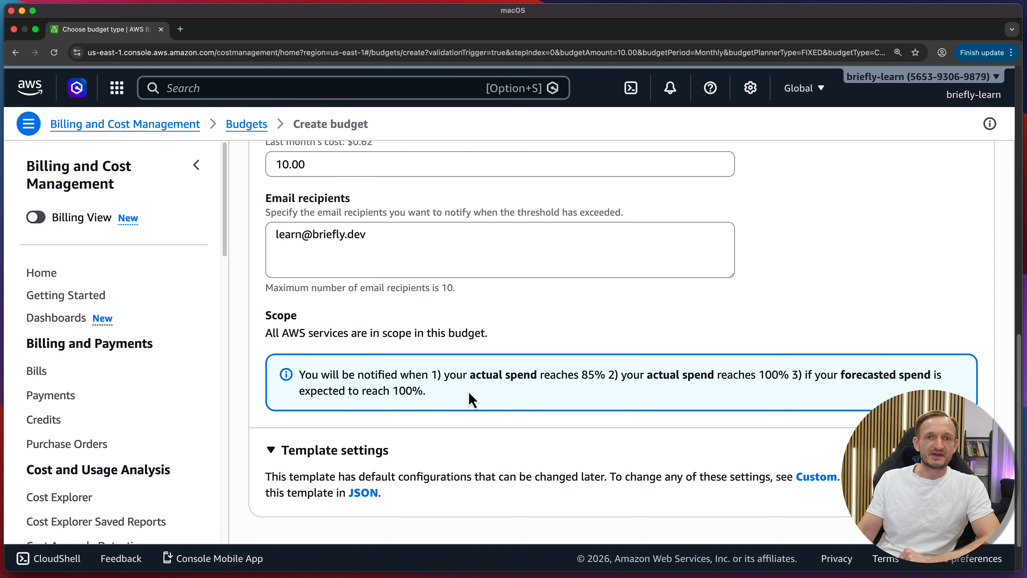
{"action": "scroll", "coordinate": [469, 393], "scroll_direction": "down", "scroll_amount": 1}
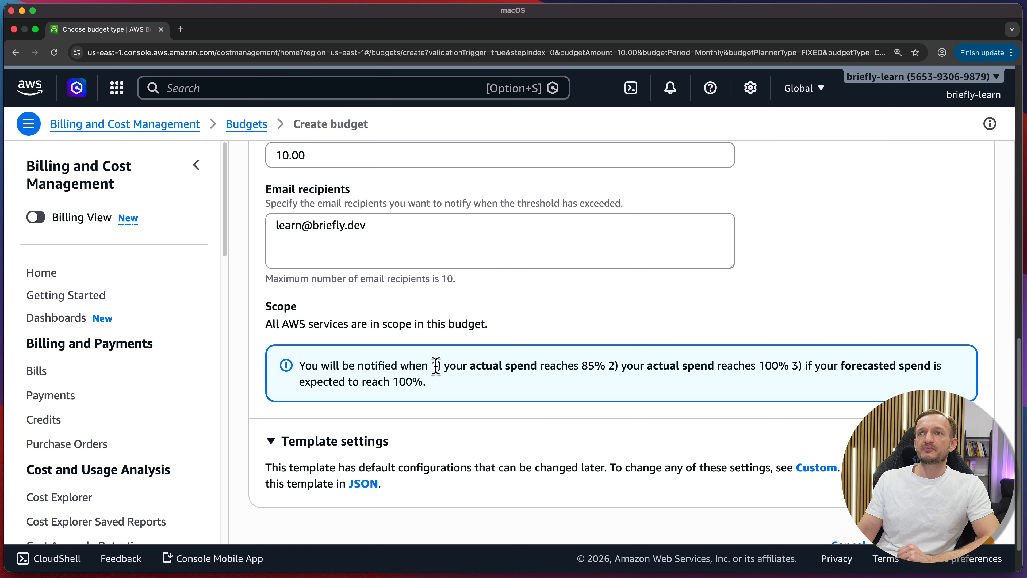
{"action": "left_click_drag", "start_coordinate": [432, 366], "coordinate": [713, 370]}
{"action": "left_click", "coordinate": [712, 371]}
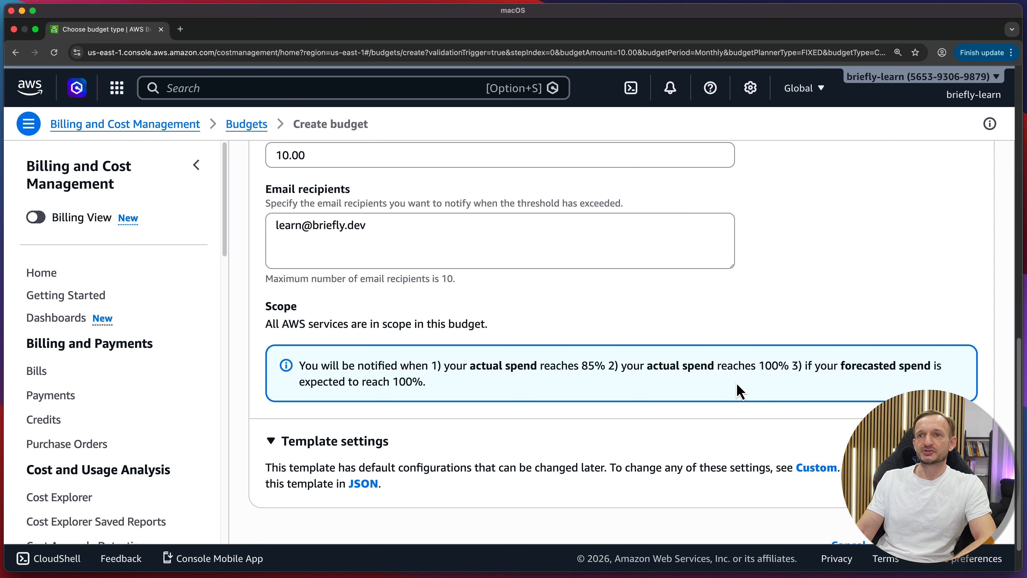
{"action": "scroll", "coordinate": [739, 391], "scroll_direction": "down", "scroll_amount": 2}
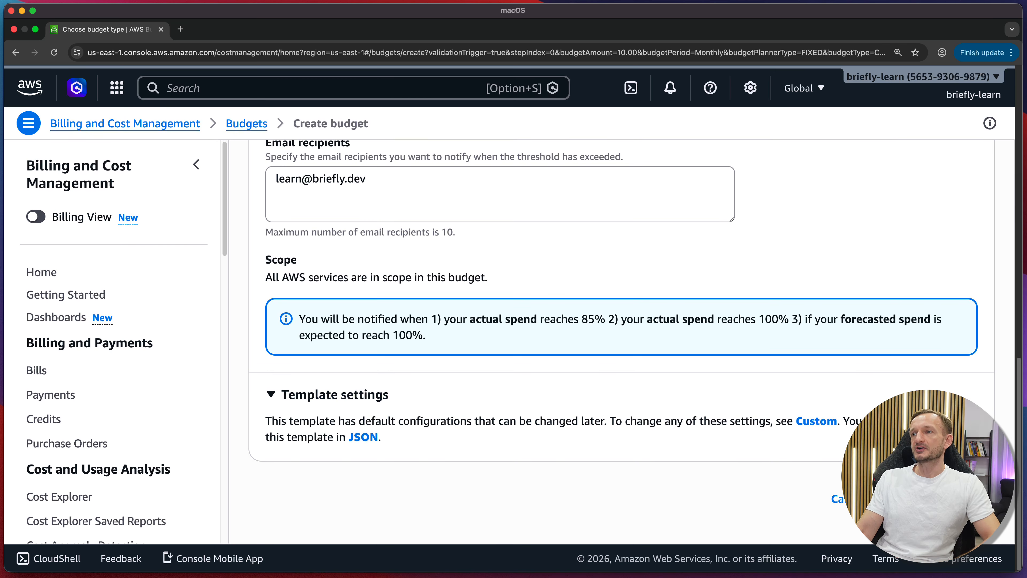
{"action": "left_click", "coordinate": [939, 499]}
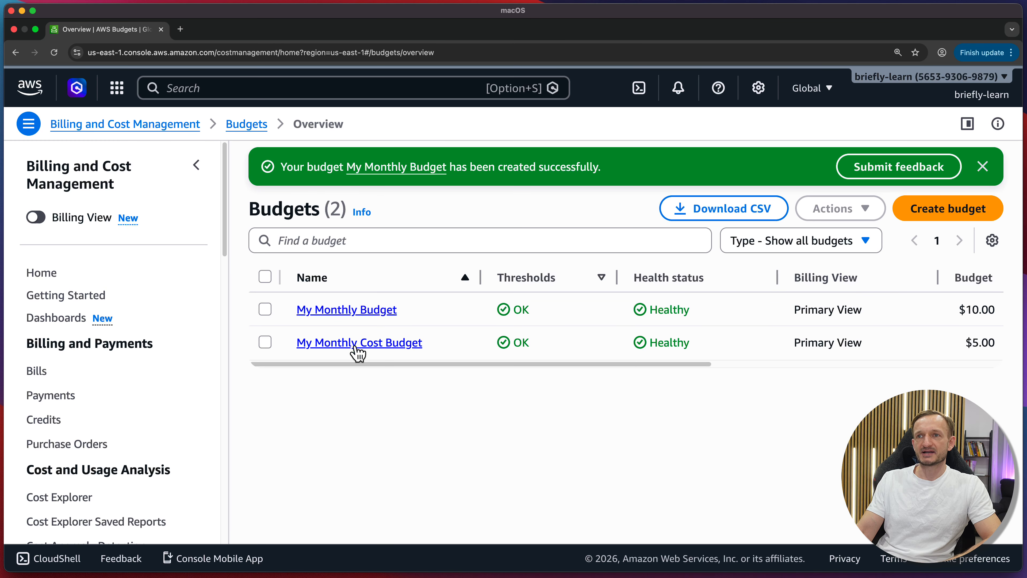
{"action": "scroll", "coordinate": [348, 320], "scroll_direction": "right", "scroll_amount": 6}
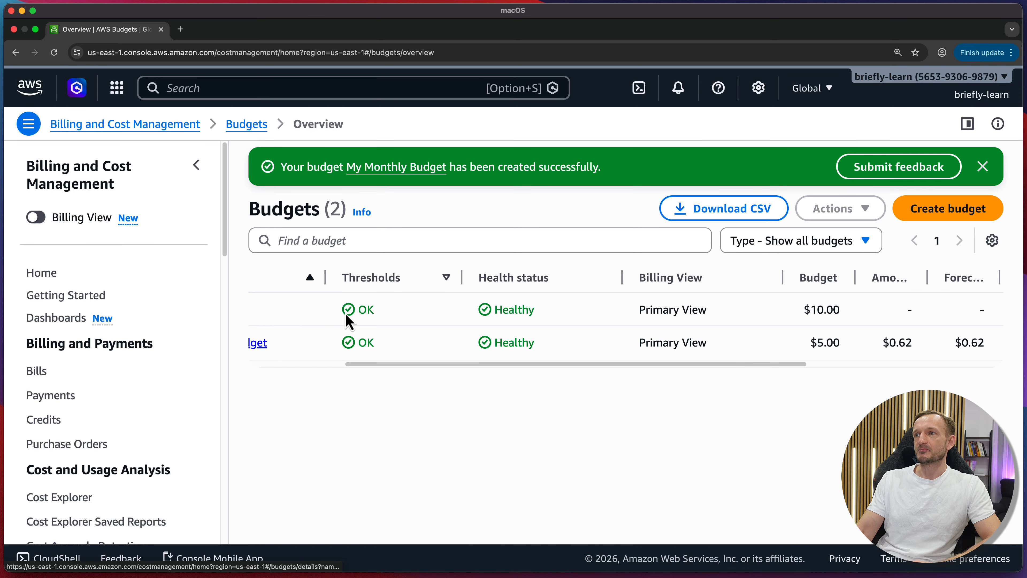
{"action": "scroll", "coordinate": [736, 309], "scroll_direction": "right", "scroll_amount": 5}
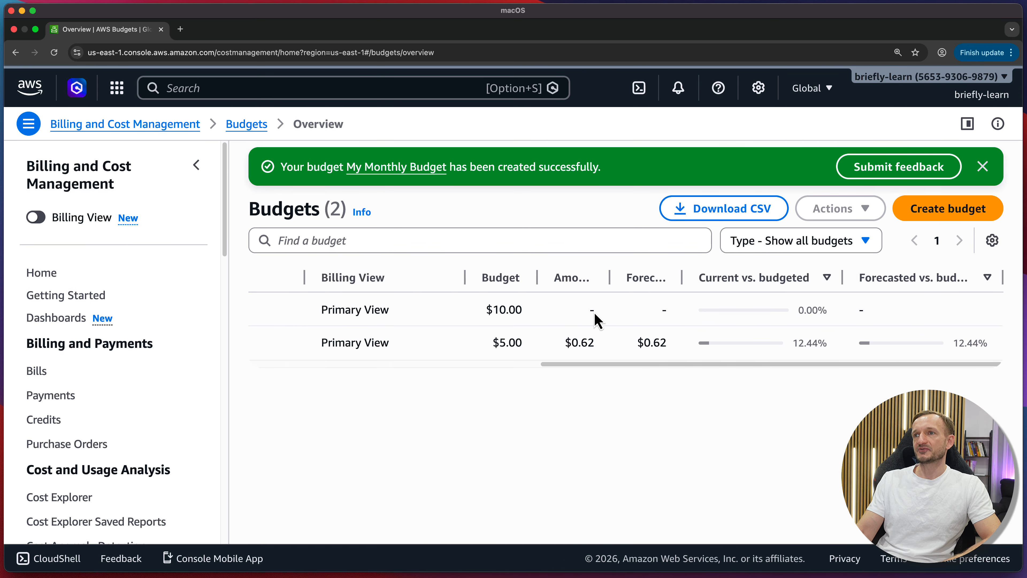
{"action": "left_click_drag", "start_coordinate": [605, 284], "coordinate": [555, 275]}
{"action": "scroll", "coordinate": [473, 315], "scroll_direction": "left", "scroll_amount": 10}
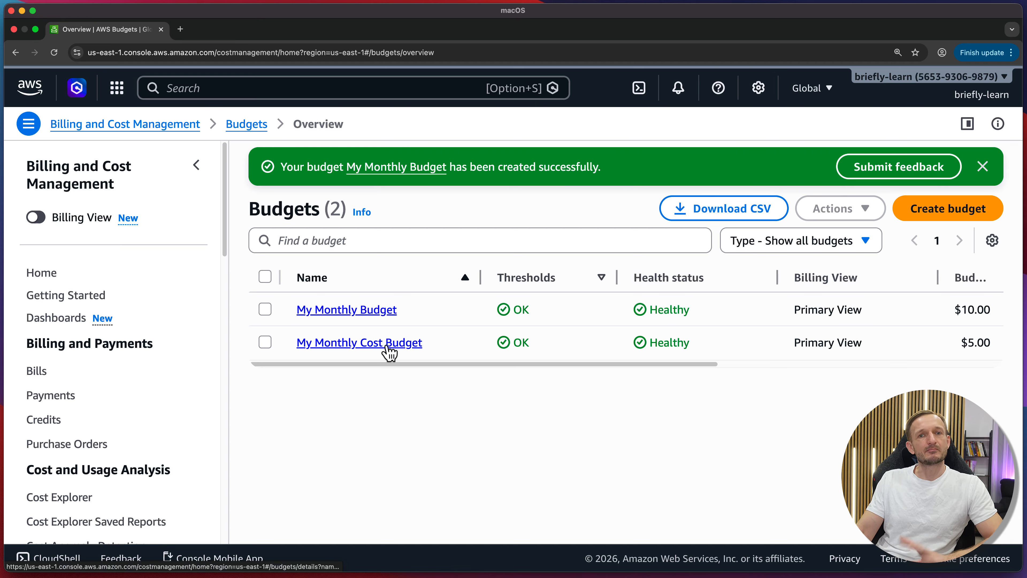
{"action": "scroll", "coordinate": [398, 351], "scroll_direction": "right", "scroll_amount": 5}
{"action": "scroll", "coordinate": [394, 348], "scroll_direction": "right", "scroll_amount": 15}
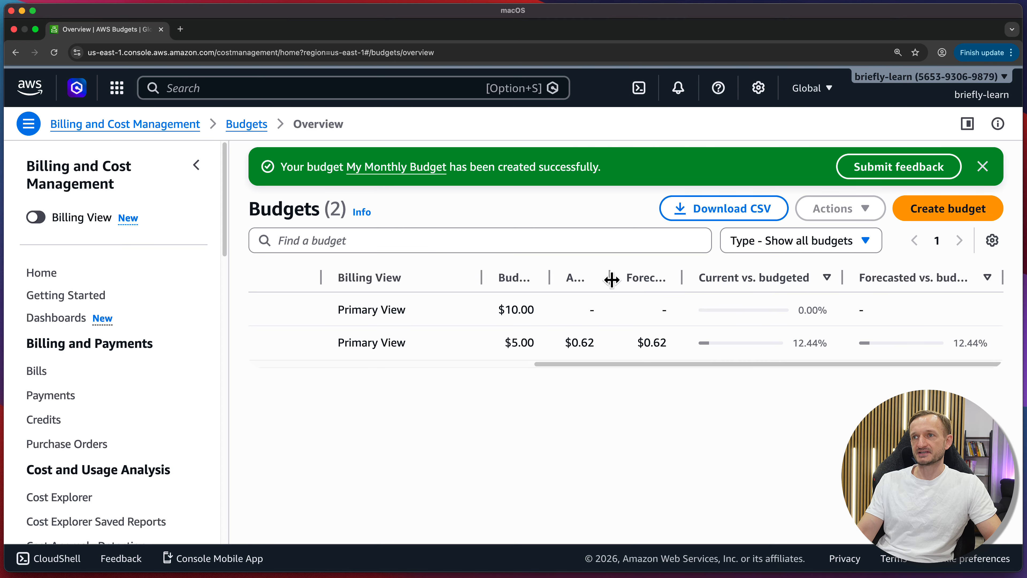
{"action": "left_click_drag", "start_coordinate": [610, 278], "coordinate": [653, 288]}
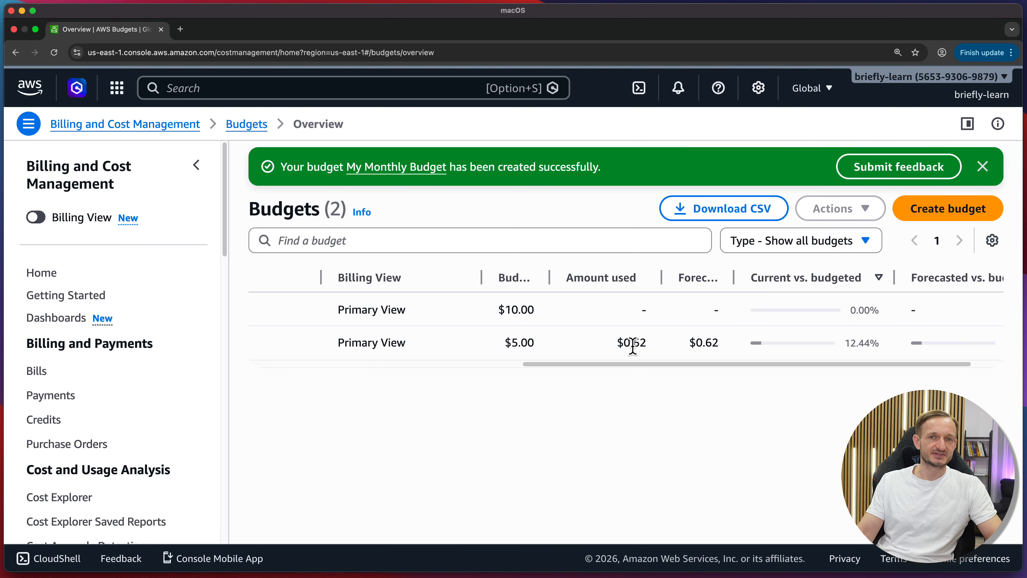
{"action": "scroll", "coordinate": [694, 311], "scroll_direction": "right", "scroll_amount": 2}
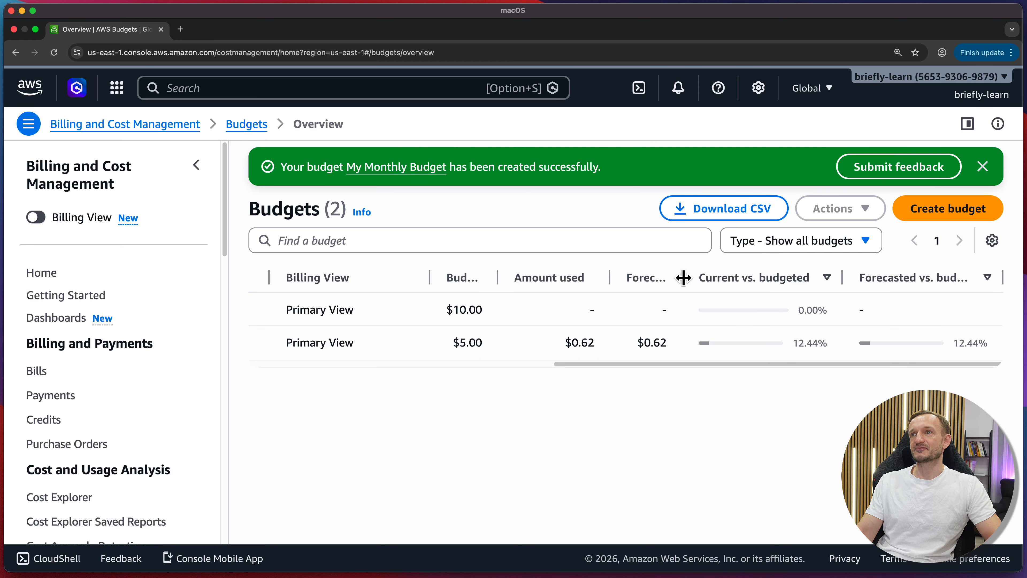
{"action": "mouse_move", "coordinate": [716, 279]}
{"action": "left_mouse_down"}
{"action": "mouse_move", "coordinate": [767, 276]}
{"action": "mouse_move", "coordinate": [712, 276]}
{"action": "left_mouse_up"}
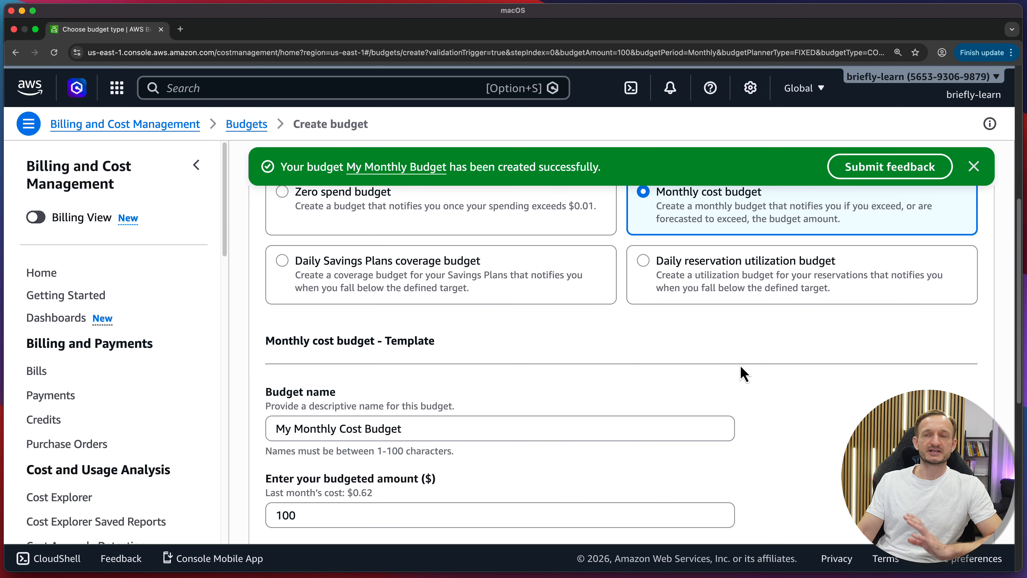
{"action": "scroll", "coordinate": [740, 369], "scroll_direction": "down", "scroll_amount": 10}
{"action": "left_click", "coordinate": [836, 500]}
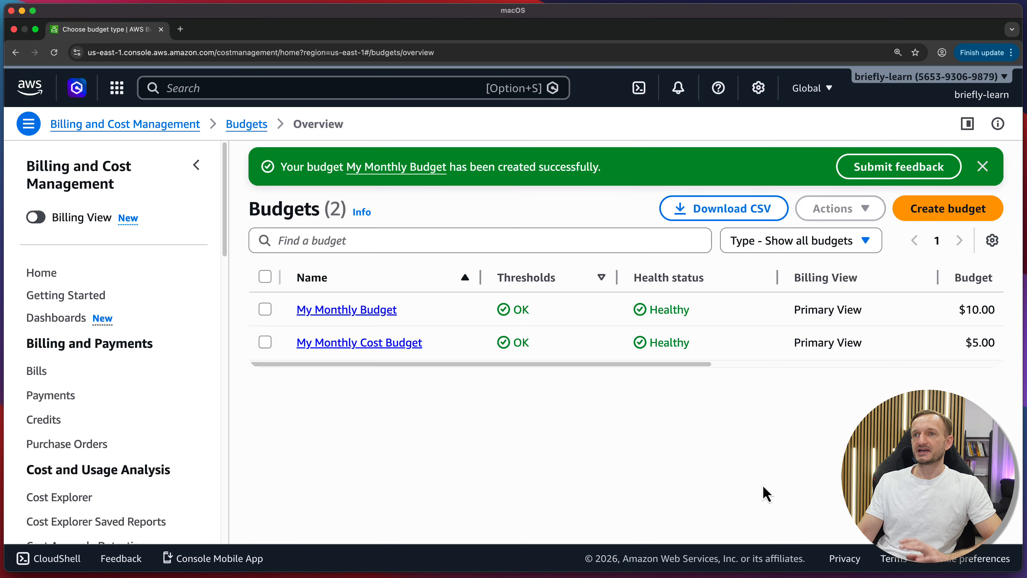
Open the details page of My Monthly Cost Budget and scroll through it.
{"action": "left_click", "coordinate": [369, 347]}
{"action": "scroll", "coordinate": [380, 372], "scroll_direction": "down", "scroll_amount": 10}
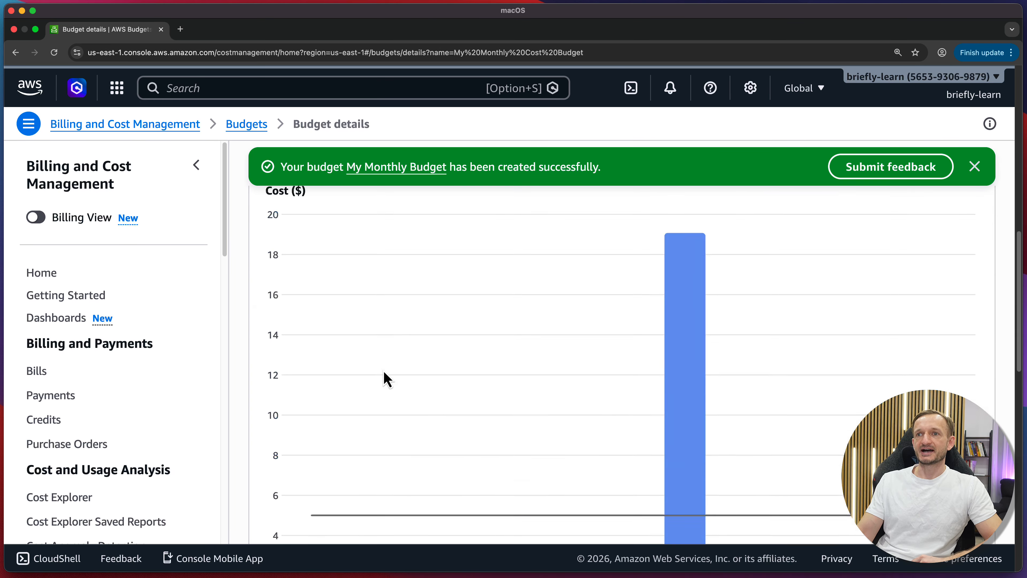
{"action": "scroll", "coordinate": [382, 374], "scroll_direction": "up", "scroll_amount": 8}
{"action": "scroll", "coordinate": [387, 378], "scroll_direction": "down", "scroll_amount": 3}
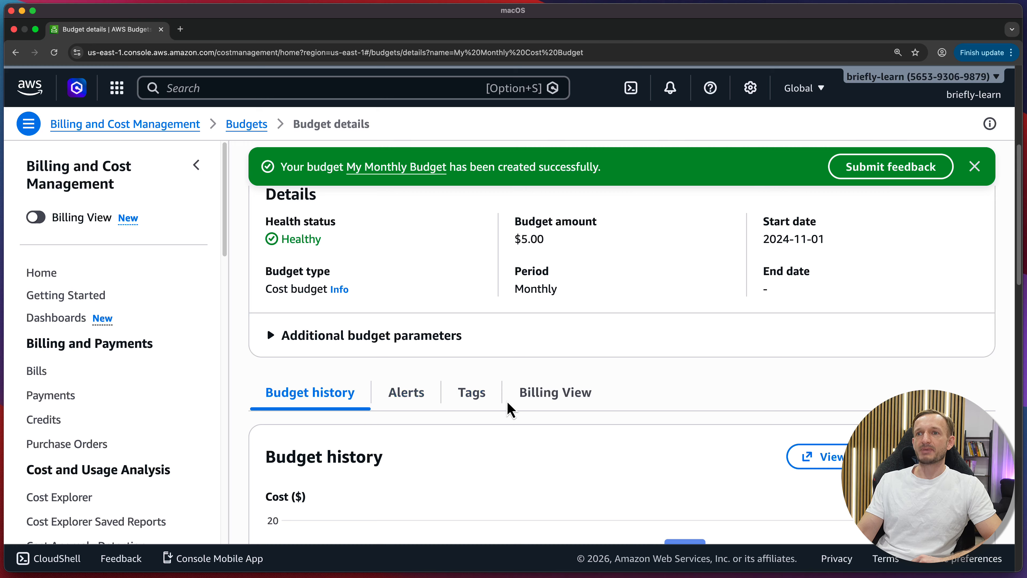
{"action": "scroll", "coordinate": [508, 406], "scroll_direction": "down", "scroll_amount": 6}
{"action": "scroll", "coordinate": [510, 402], "scroll_direction": "down", "scroll_amount": 3}
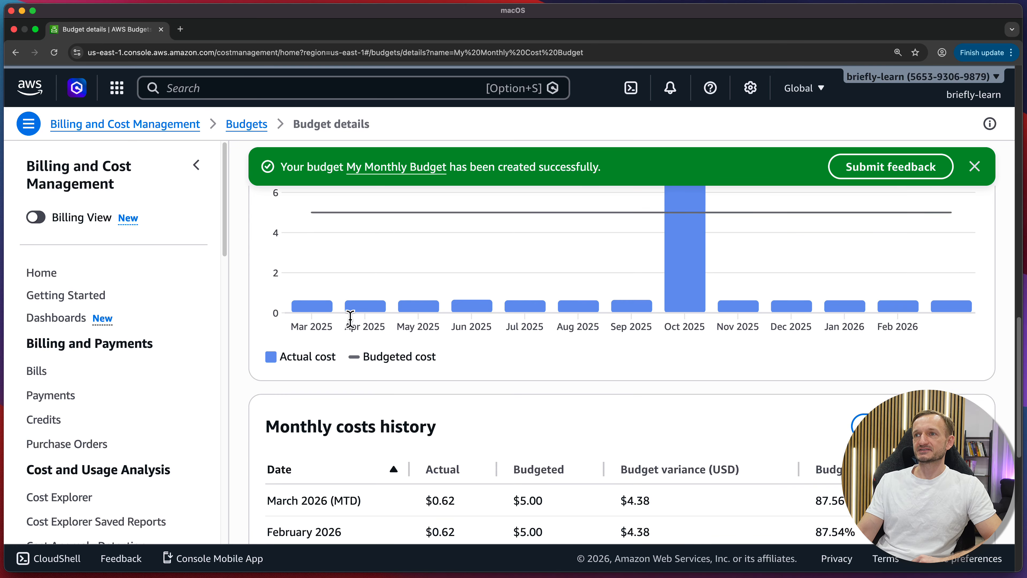
{"action": "scroll", "coordinate": [628, 347], "scroll_direction": "down", "scroll_amount": 1}
{"action": "scroll", "coordinate": [619, 349], "scroll_direction": "up", "scroll_amount": 8}
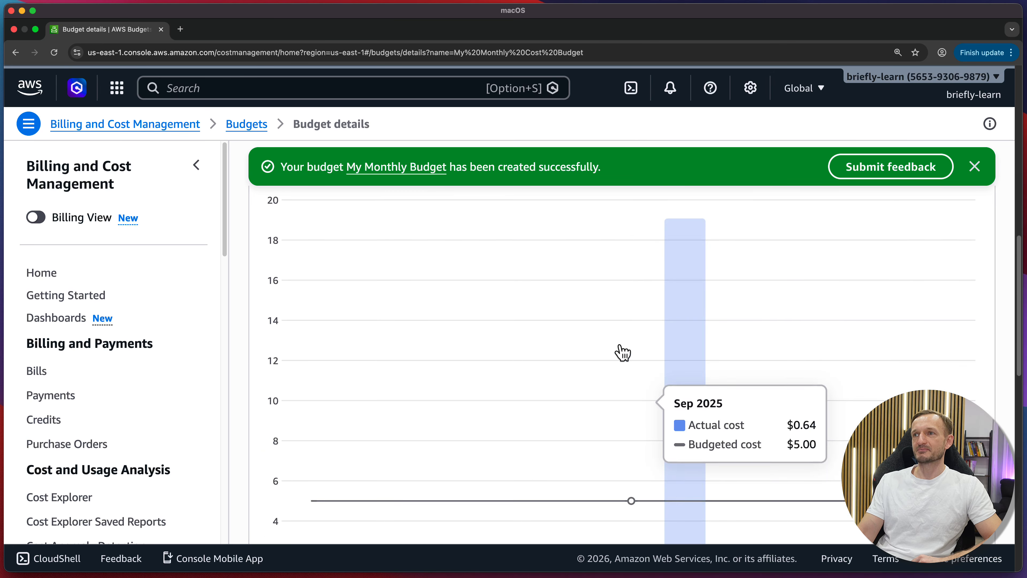
{"action": "scroll", "coordinate": [619, 349], "scroll_direction": "down", "scroll_amount": 2}
Zoom out to see the Budget history chart: October 2025 at $19.07 versus $5.00 budgeted.
{"action": "key", "text": "super+minus"}
{"action": "key", "text": "super+minus"}
{"action": "key", "text": "super+minus"}
{"action": "key", "text": "super+minus"}
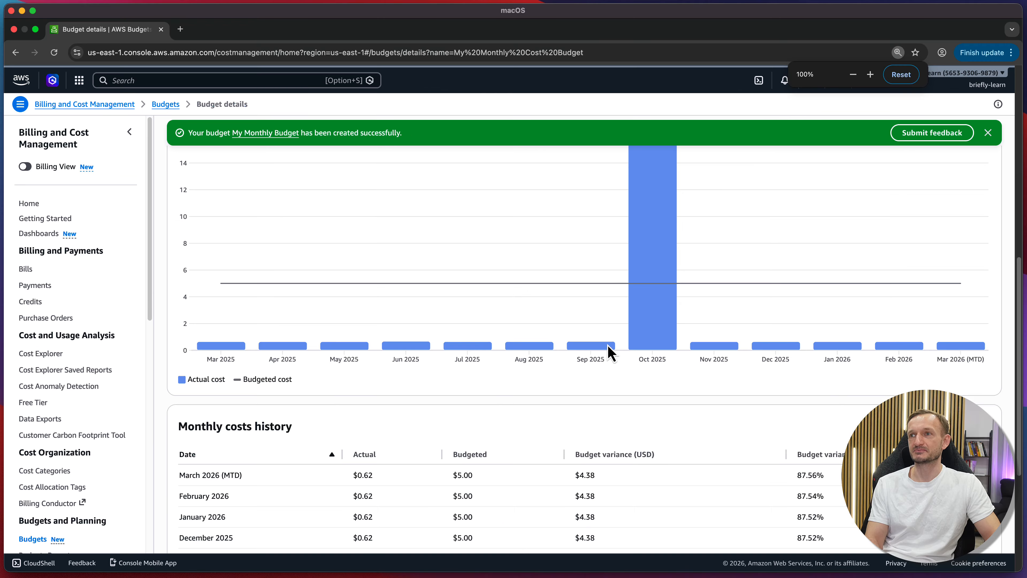
{"action": "key", "text": "super+minus"}
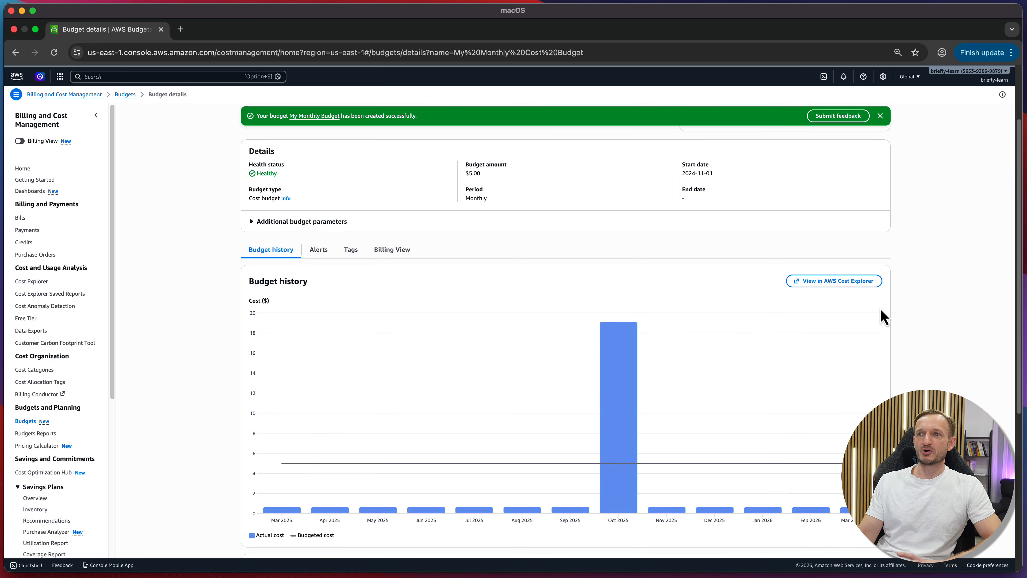
{"action": "scroll", "coordinate": [881, 317], "scroll_direction": "down", "scroll_amount": 2}
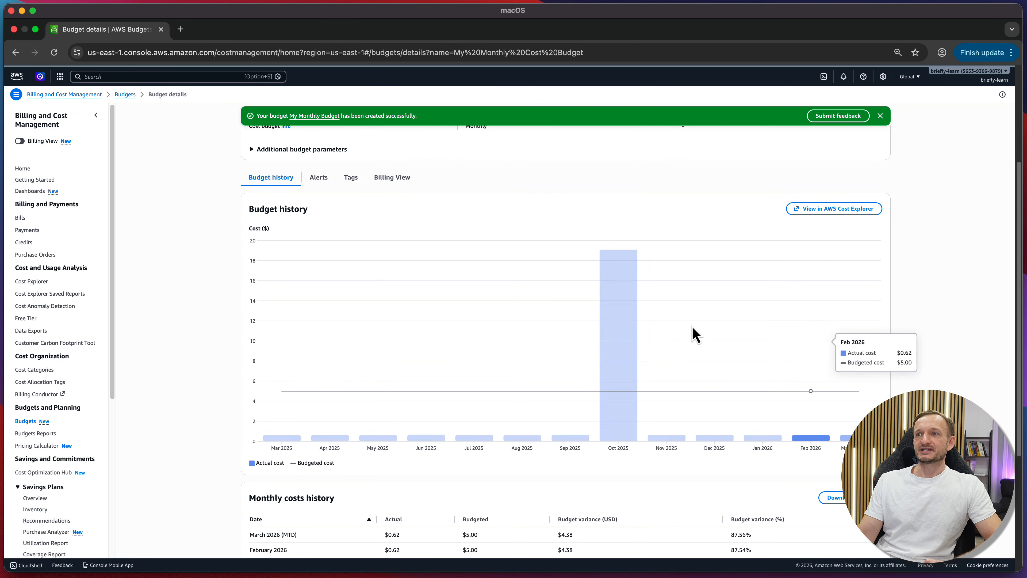
{"action": "mouse_move", "coordinate": [629, 348]}
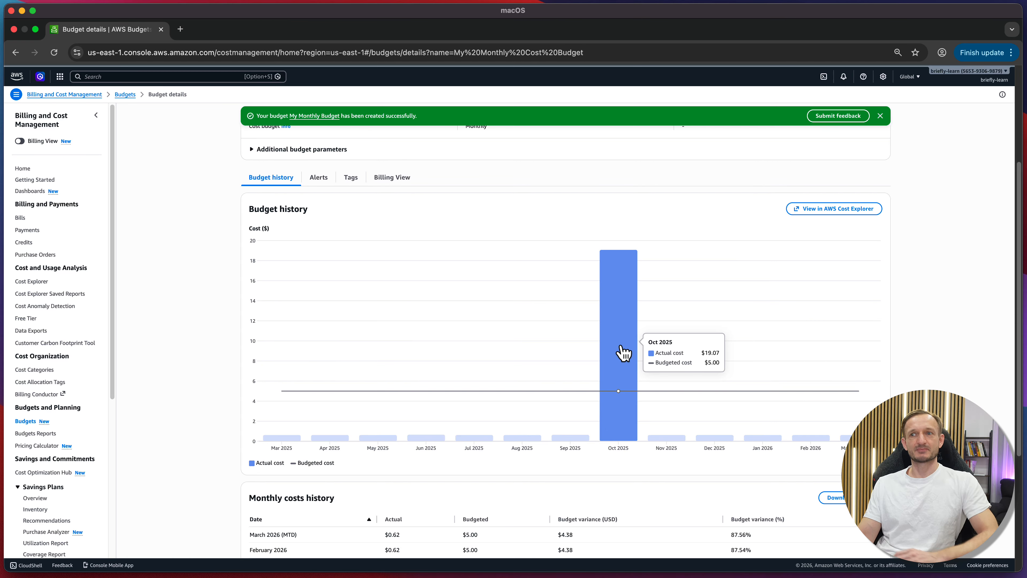
{"action": "scroll", "coordinate": [623, 348], "scroll_direction": "down", "scroll_amount": 3}
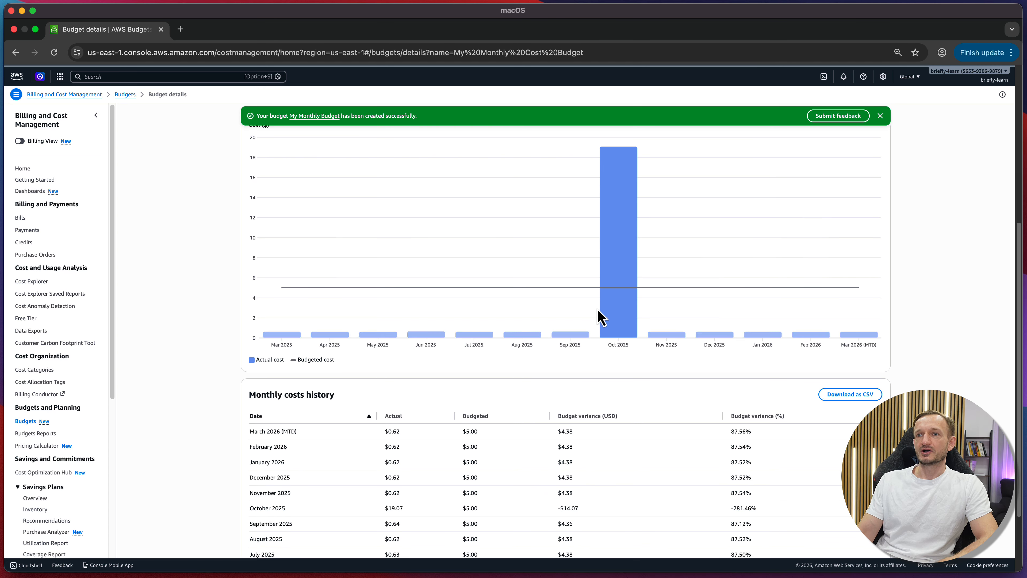
{"action": "scroll", "coordinate": [607, 312], "scroll_direction": "up", "scroll_amount": 1}
{"action": "mouse_move", "coordinate": [614, 291]}
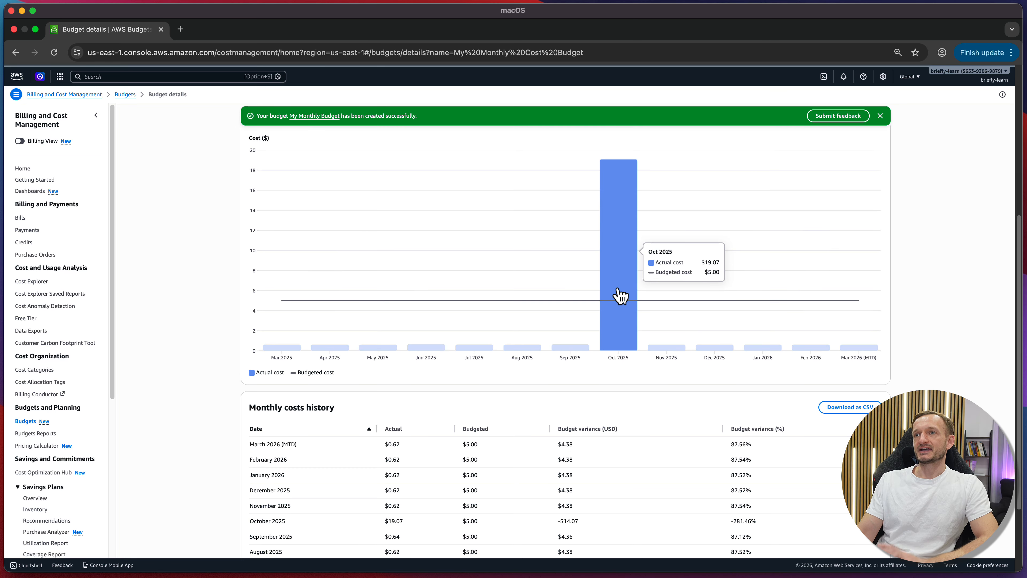
{"action": "scroll", "coordinate": [619, 295], "scroll_direction": "up", "scroll_amount": 2}
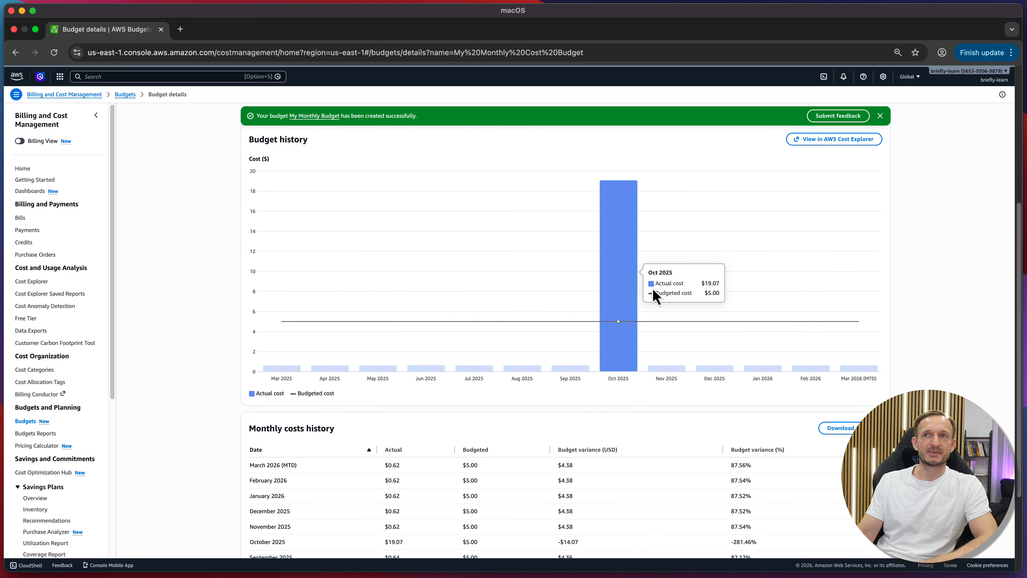